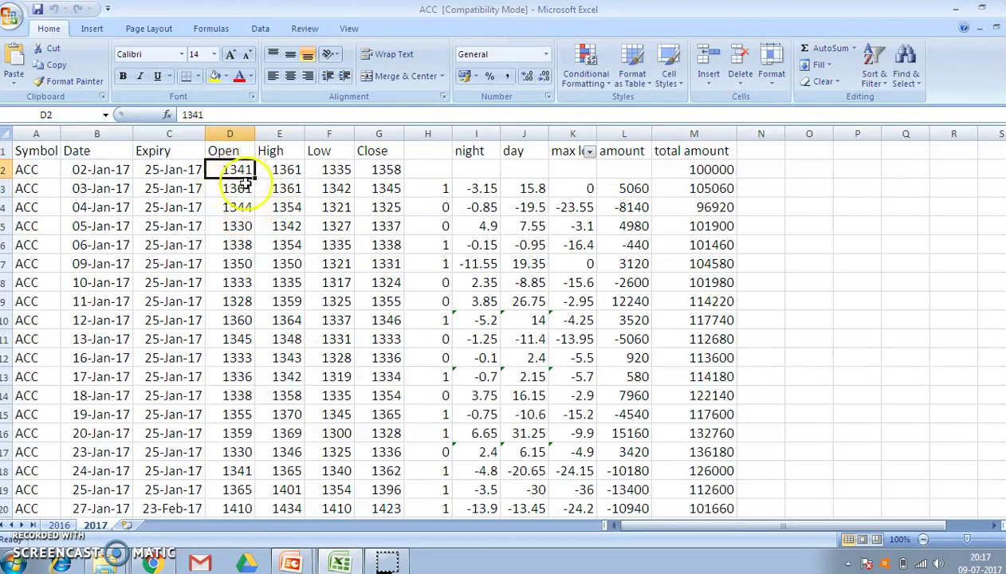
# Examine the closing prices for 02-Jan-17 and 03-Jan-17 on the 2017 sheet.
pyautogui.click(383, 171)
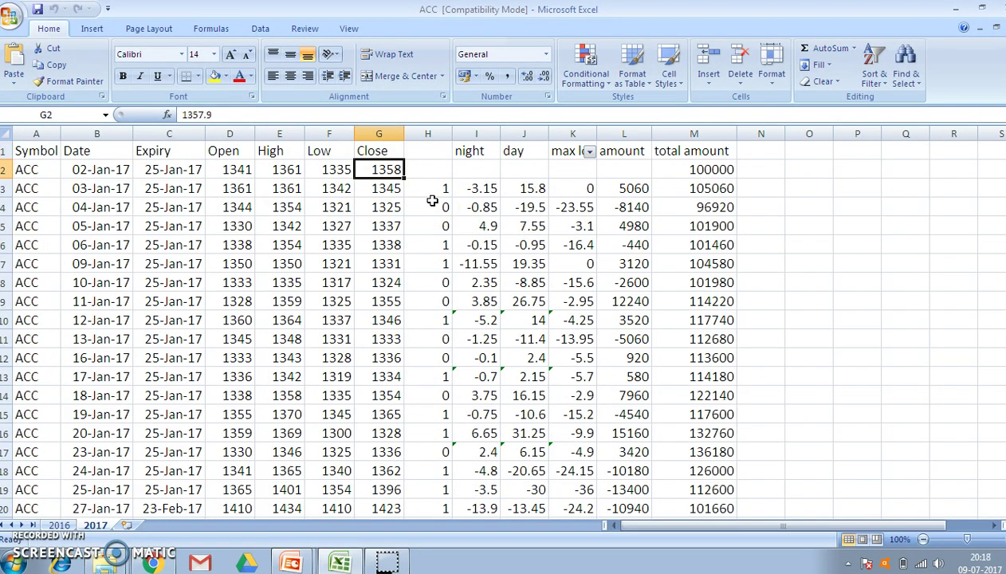
pyautogui.click(385, 169)
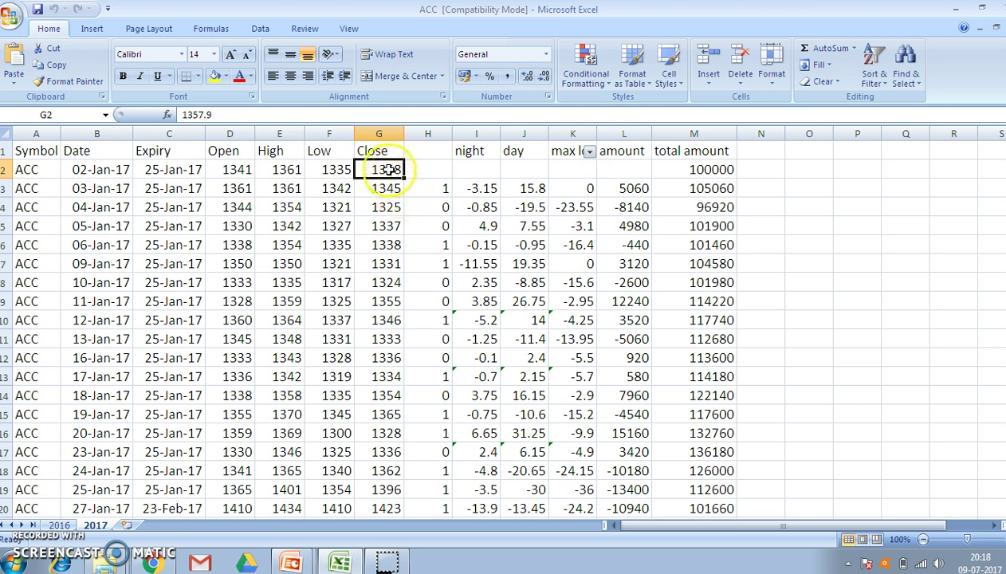
pyautogui.click(387, 169)
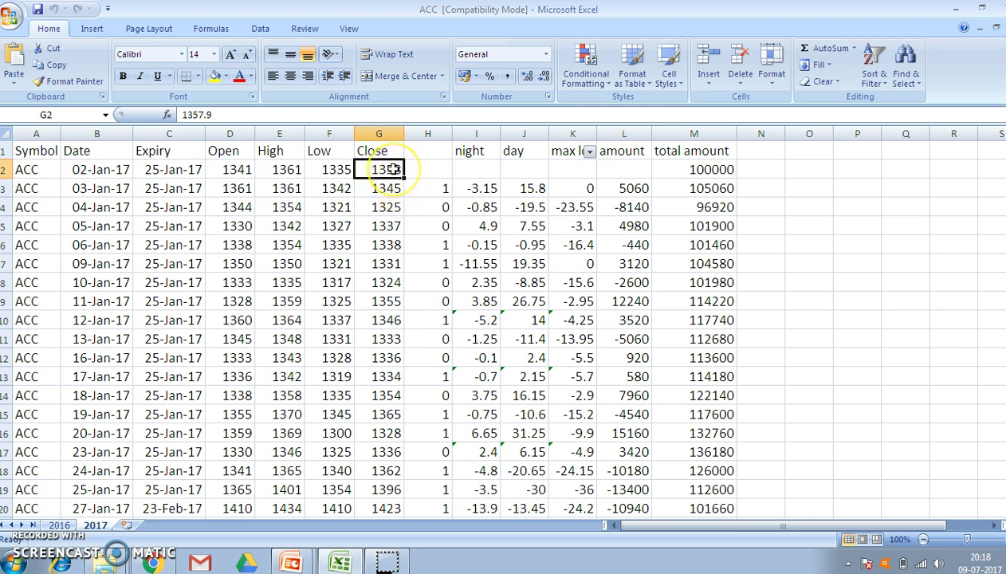
pyautogui.click(391, 191)
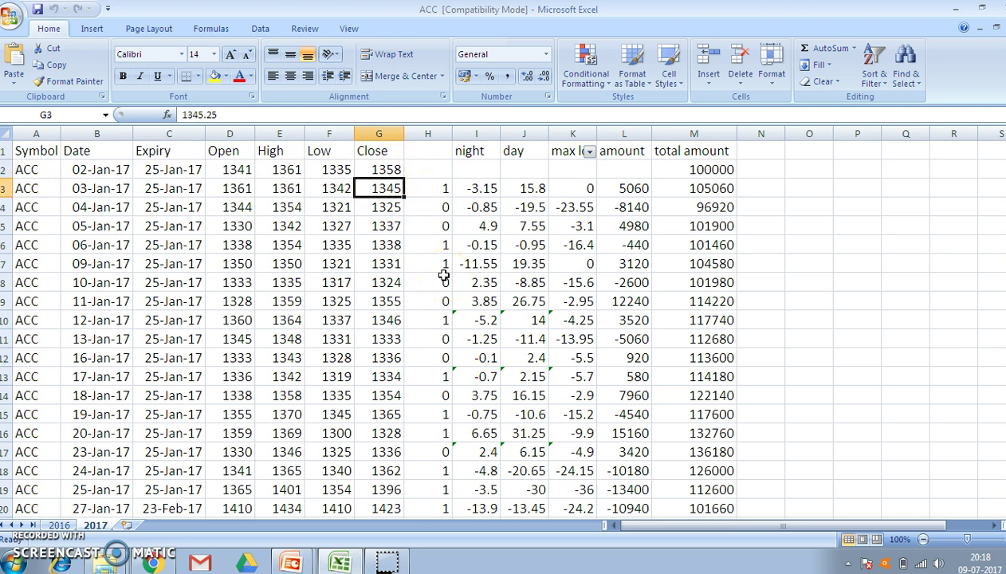
pyautogui.click(386, 189)
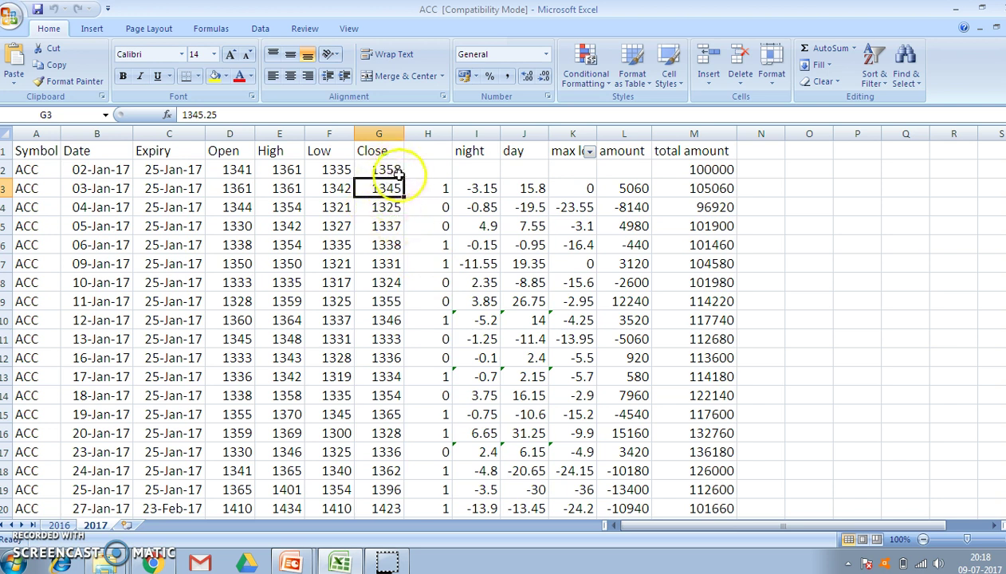
# Check the night result for 03-Jan-17 against the previous day's close and that day's open.
pyautogui.click(470, 188)
pyautogui.hotkey('shift', 'Right')
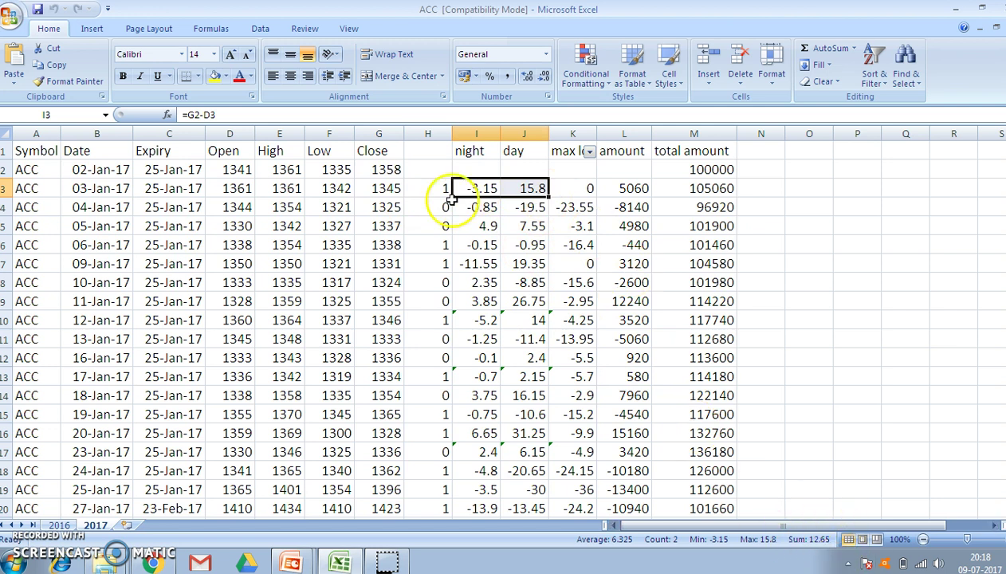
pyautogui.click(483, 189)
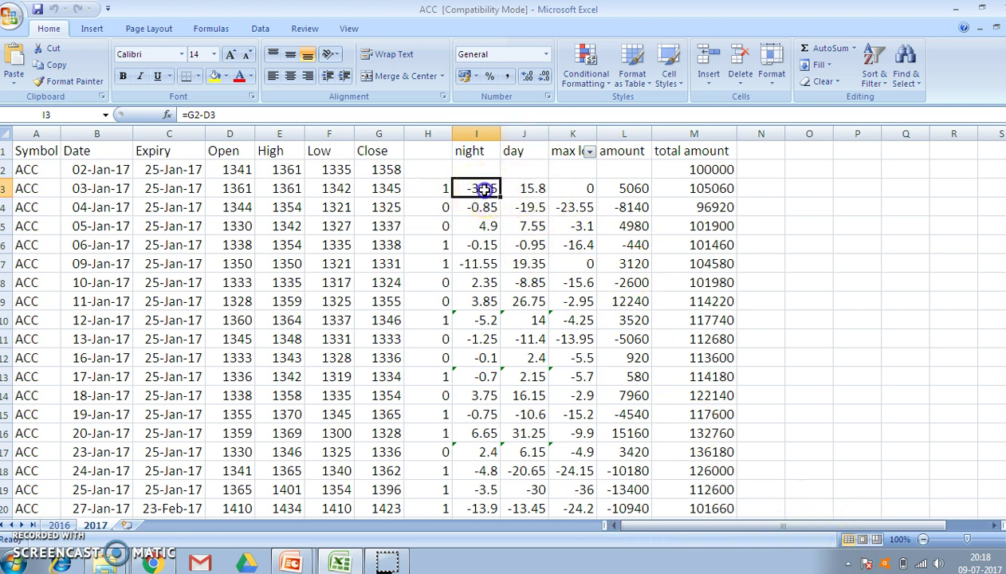
pyautogui.click(384, 169)
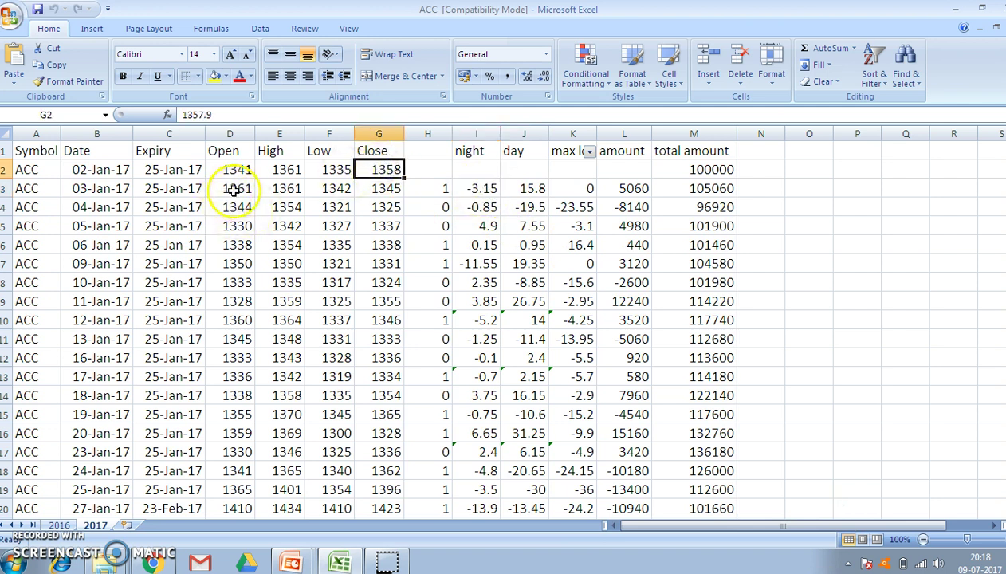
pyautogui.click(231, 190)
pyautogui.click(385, 169)
pyautogui.click(472, 202)
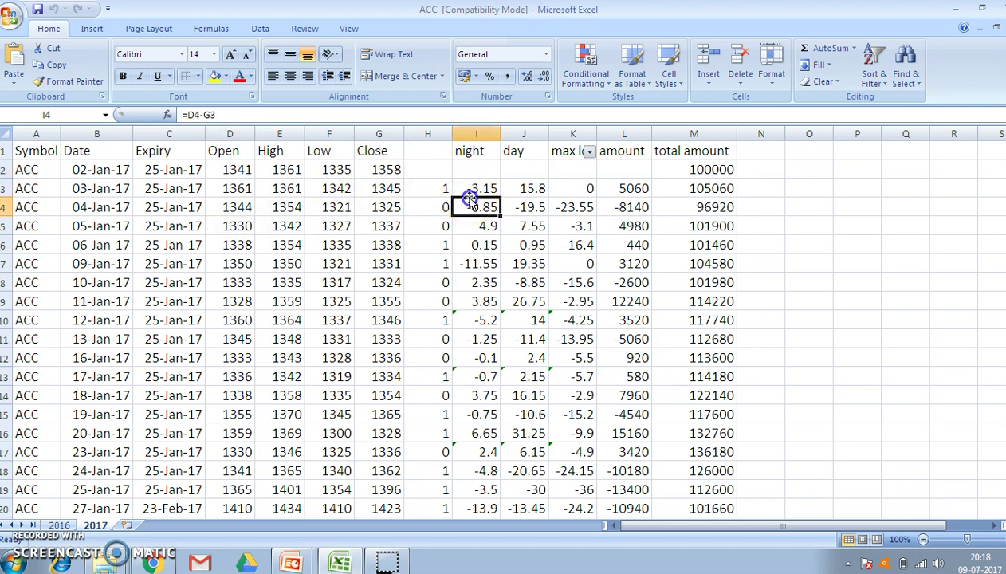
pyautogui.click(230, 189)
pyautogui.click(242, 188)
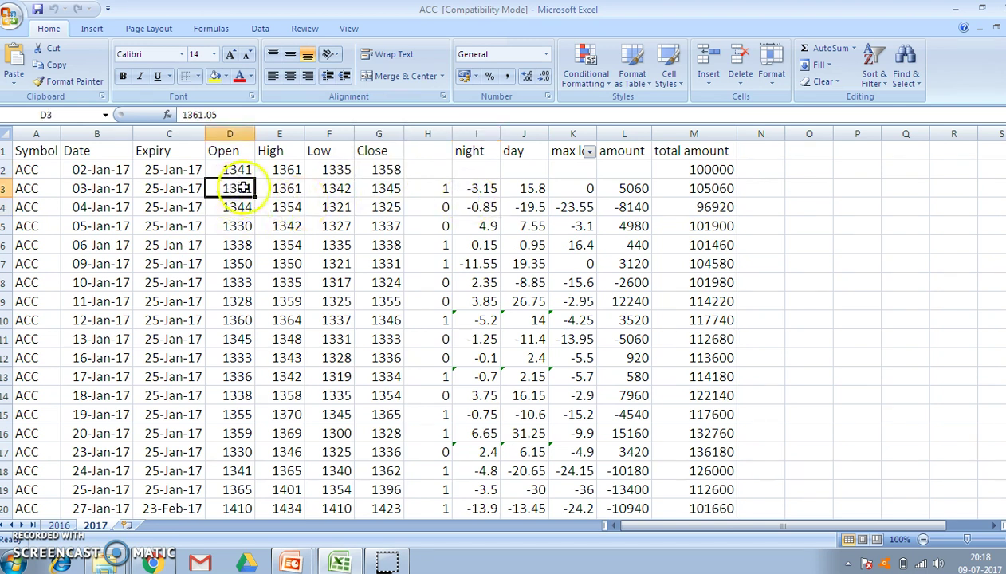
# Check the day result for 03-Jan-17 against that day's open and close prices.
pyautogui.click(384, 189)
pyautogui.click(511, 188)
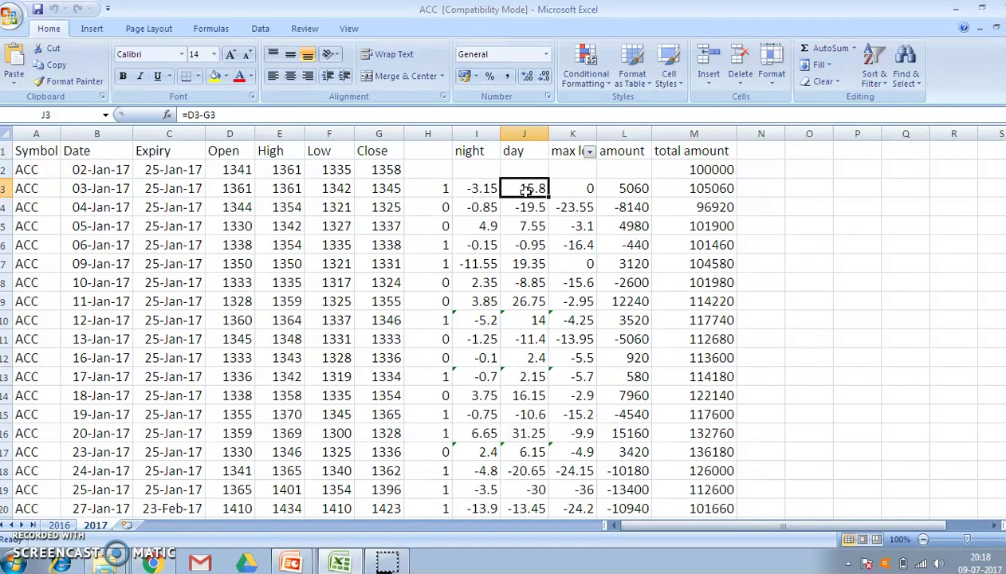
pyautogui.click(96, 193)
pyautogui.click(250, 191)
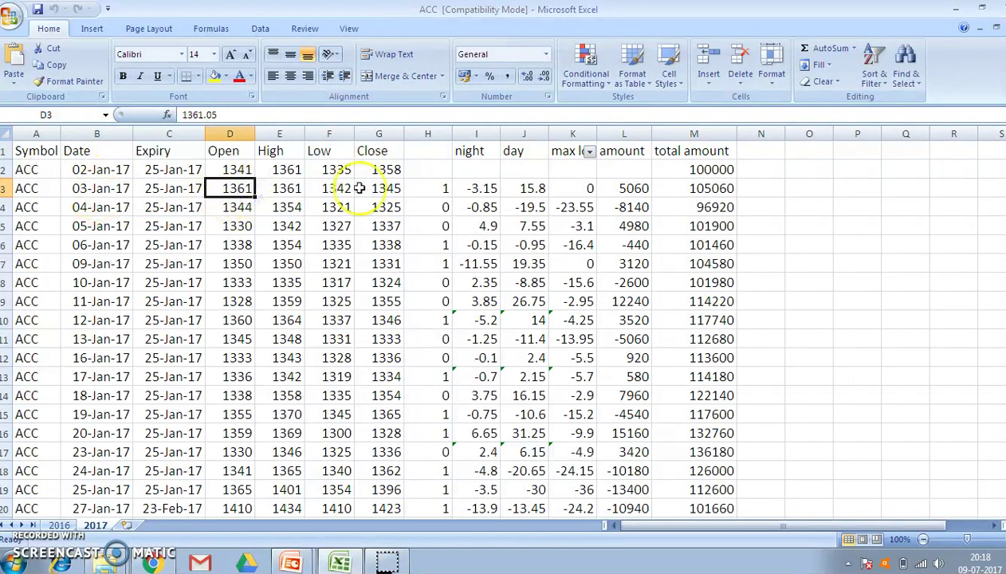
pyautogui.click(386, 189)
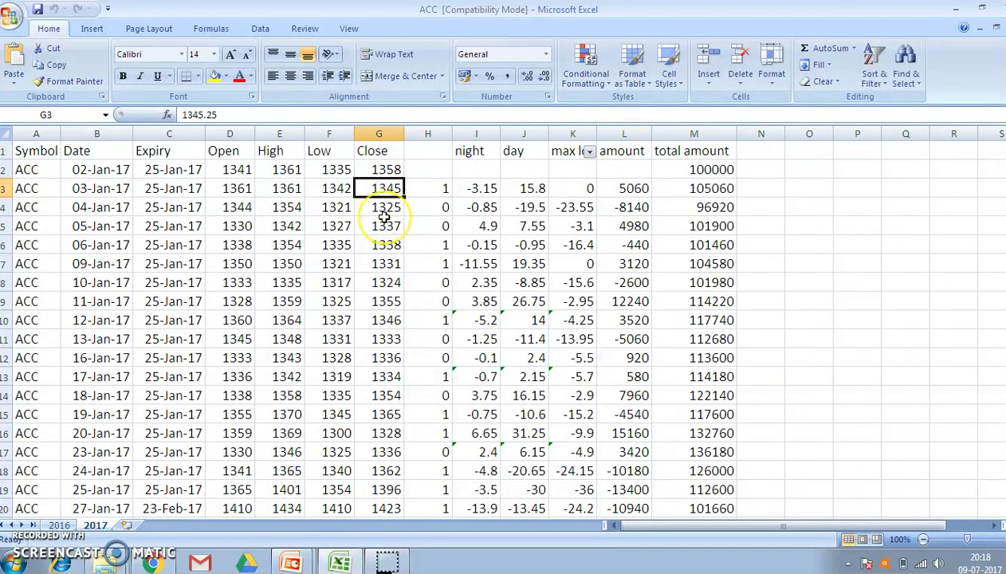
pyautogui.click(390, 192)
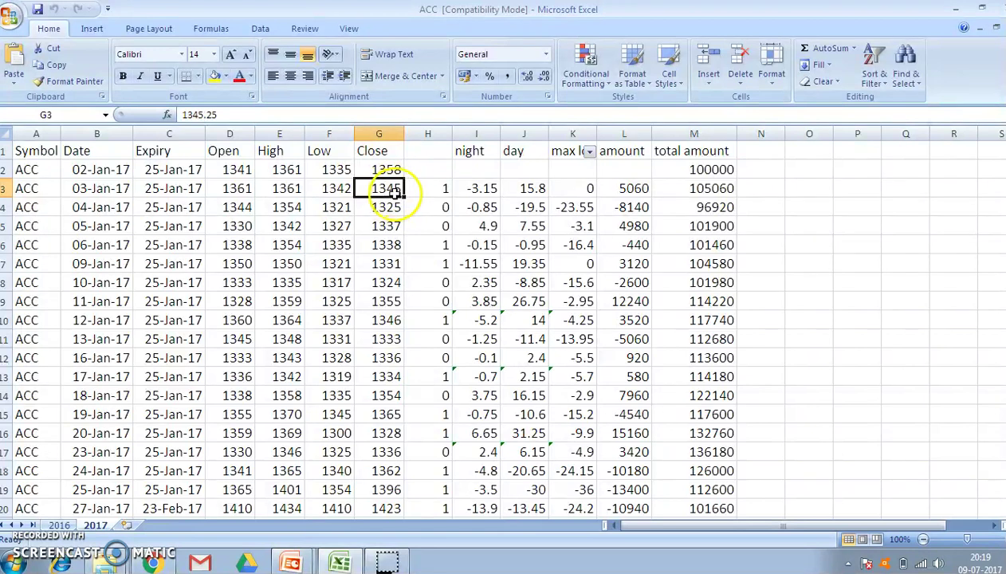
# Review the open and close prices for 04-Jan-17 and the closing prices of the days that follow.
pyautogui.click(393, 207)
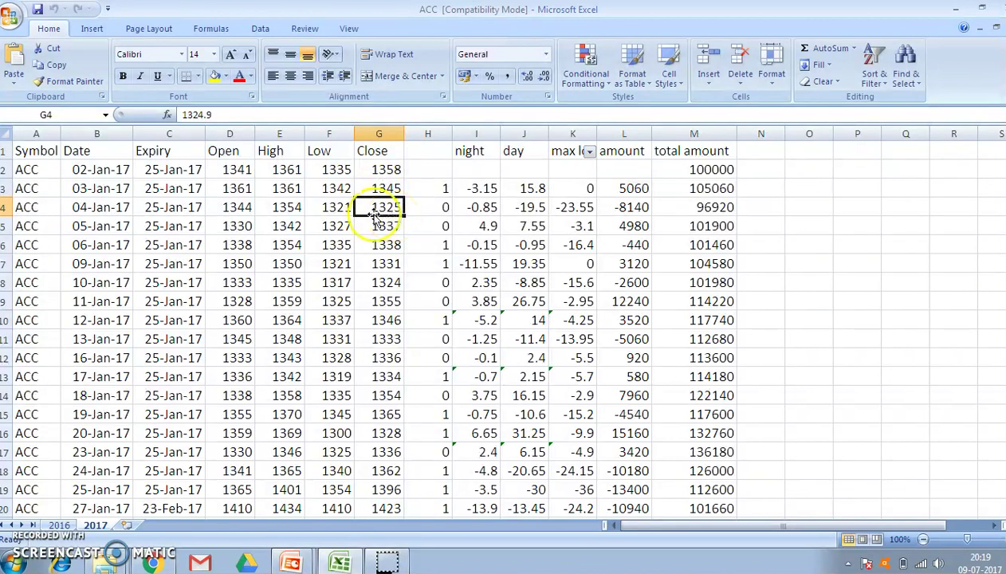
pyautogui.click(100, 207)
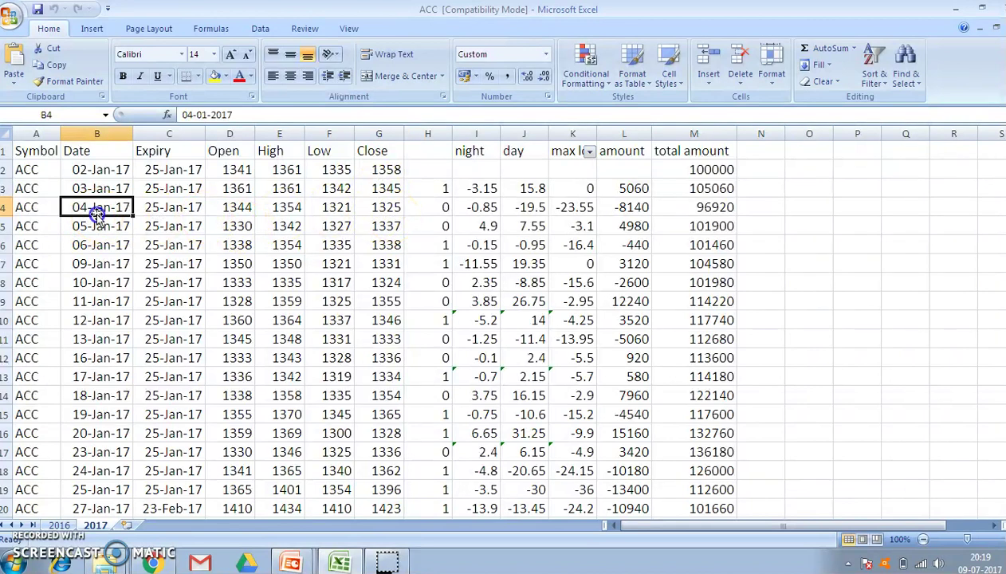
pyautogui.click(230, 208)
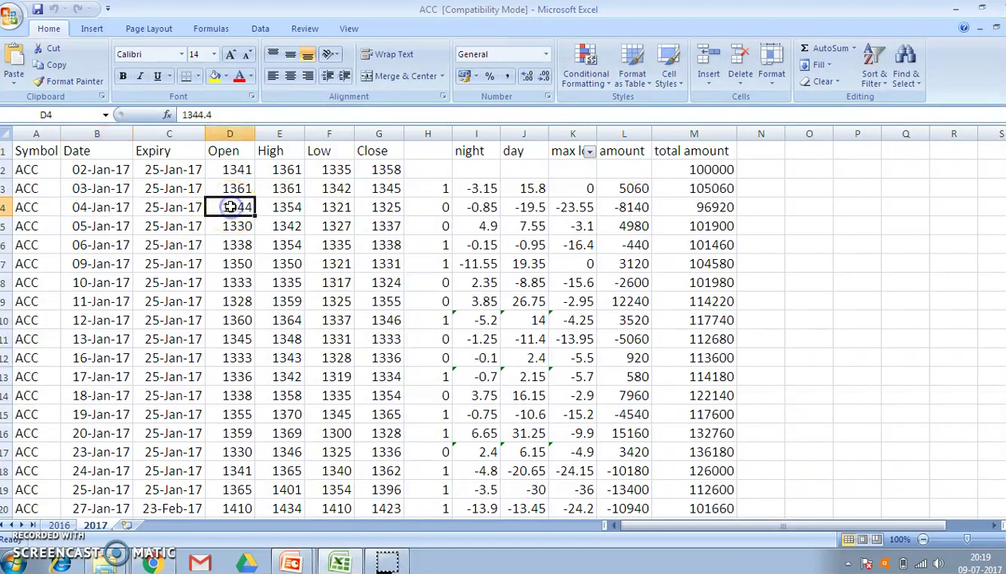
pyautogui.click(379, 207)
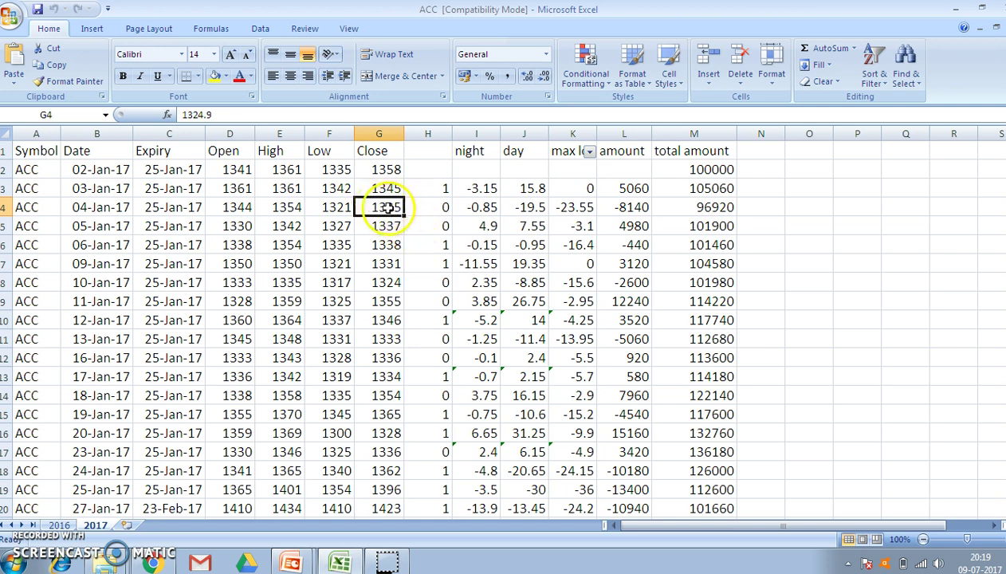
pyautogui.click(389, 225)
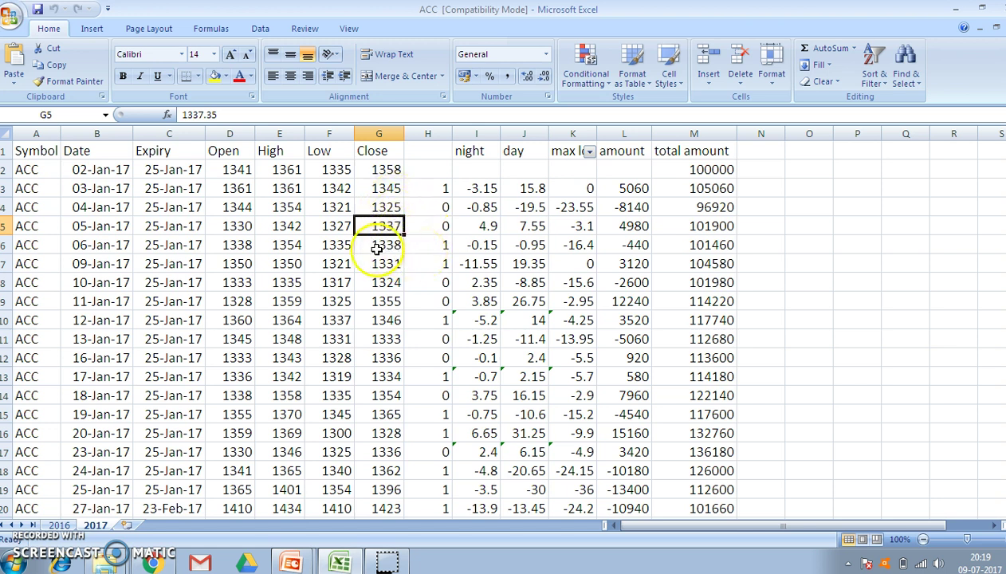
pyautogui.press('Down')
pyautogui.press('Down')
pyautogui.press('Down')
pyautogui.press('Down')
pyautogui.press('Down')
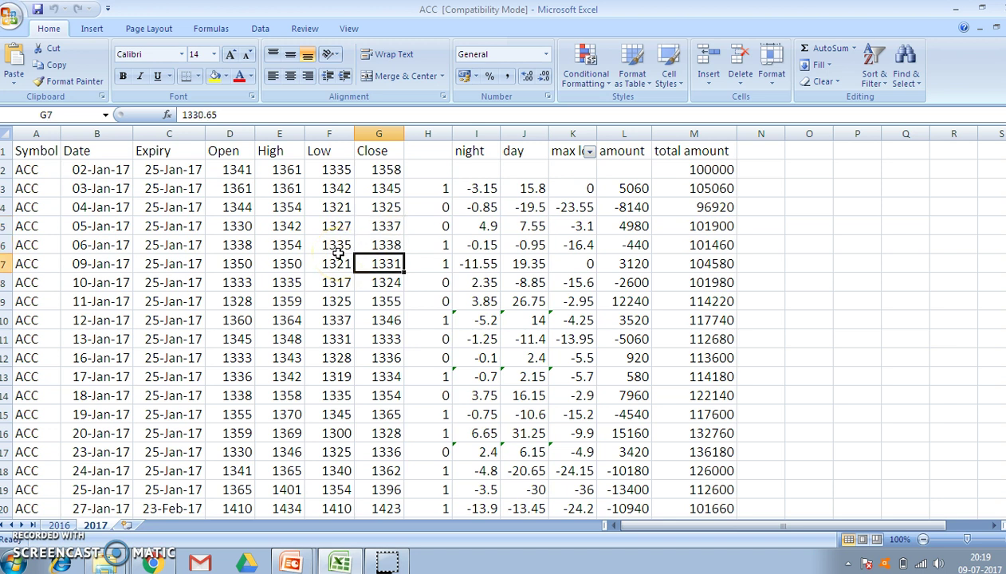
# Examine the starting total, the 03-Jan-17 night and day results, and the amount formulas from 03-Jan-17 to 09-Jan-17.
pyautogui.click(708, 170)
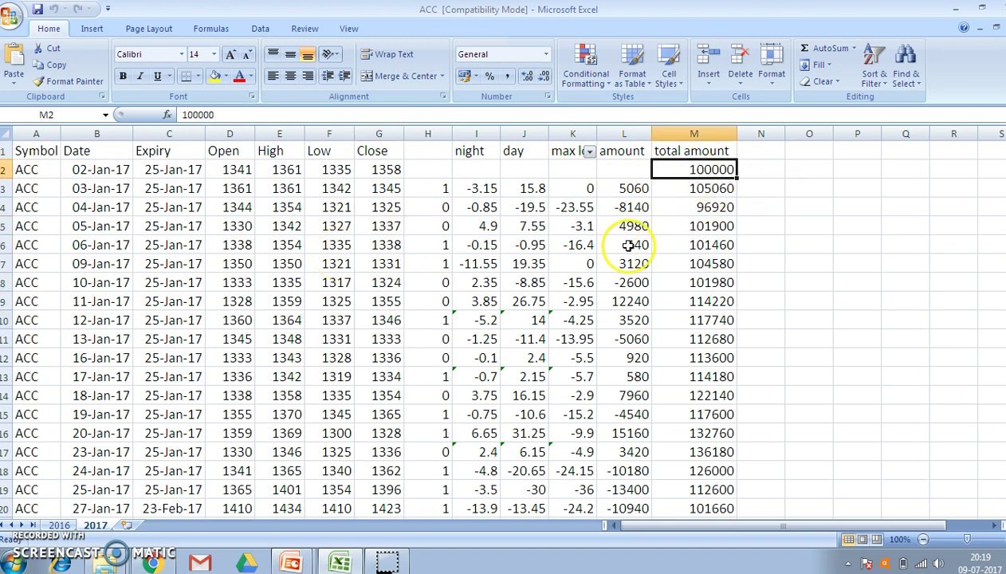
pyautogui.click(483, 187)
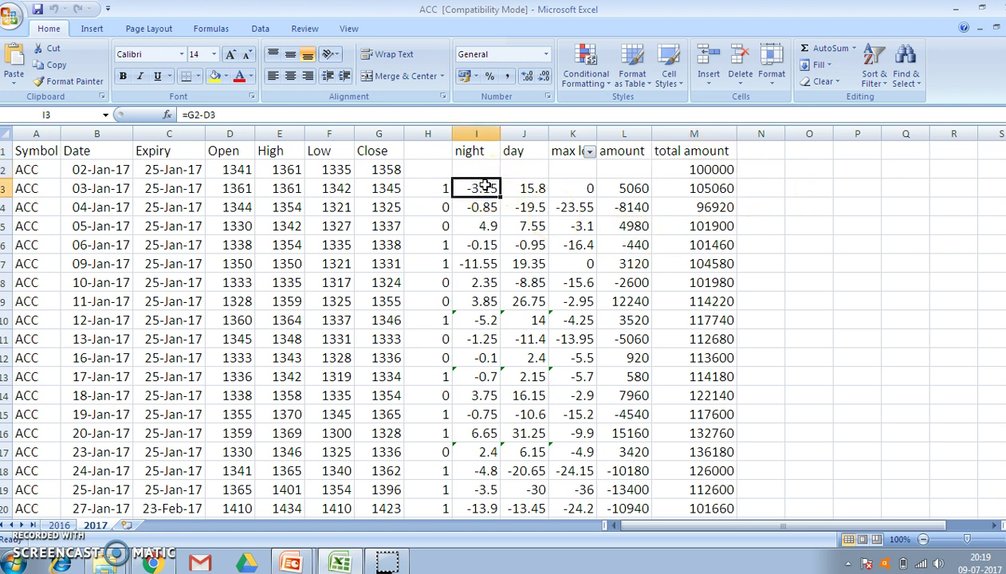
pyautogui.moveTo(483, 187); pyautogui.dragTo(526, 188)
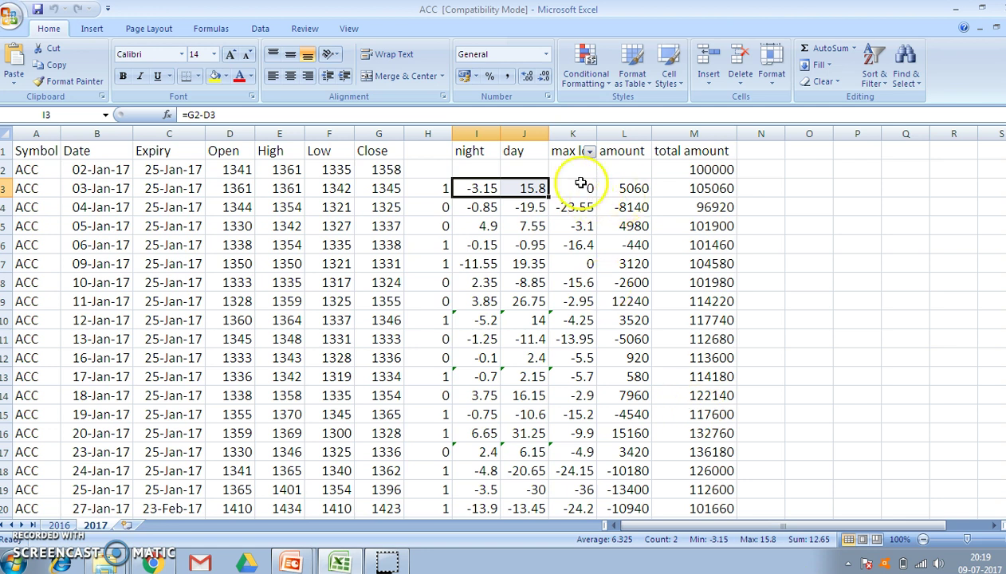
pyautogui.click(632, 188)
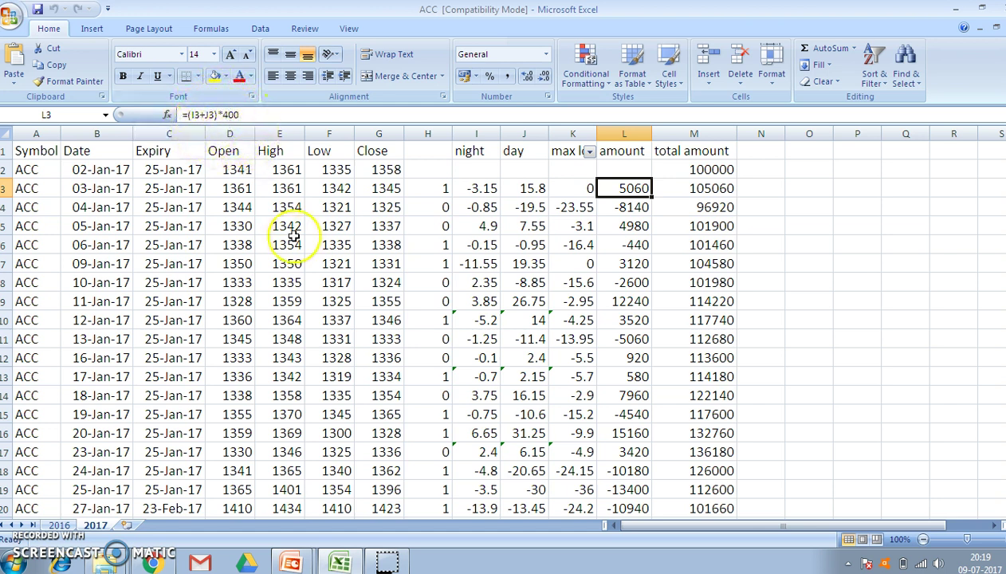
pyautogui.click(632, 208)
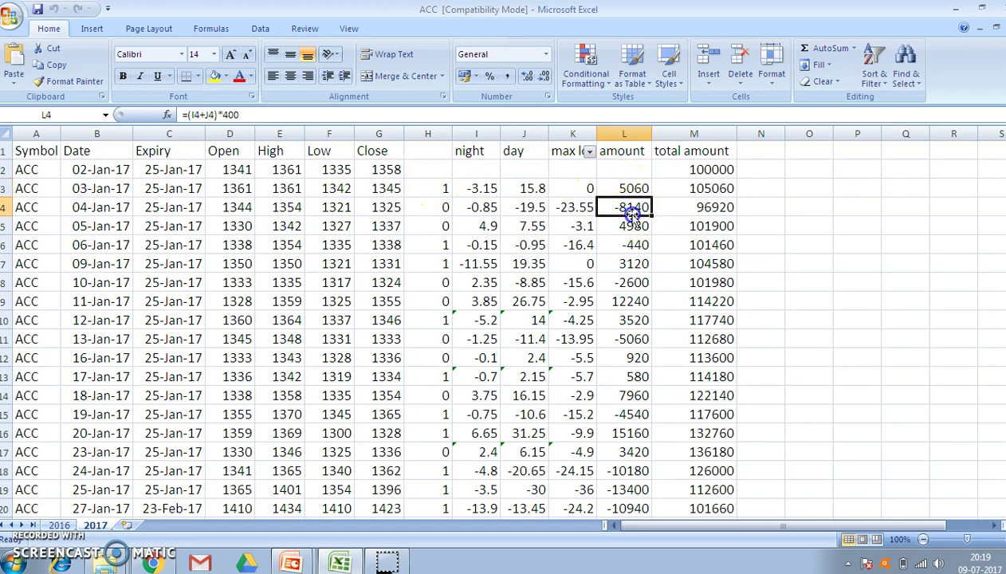
pyautogui.click(631, 226)
pyautogui.click(631, 245)
pyautogui.click(631, 263)
# Examine the 2017 total amount column from its starting capital to the last entry and the 15-Jun-17 balance.
pyautogui.click(711, 166)
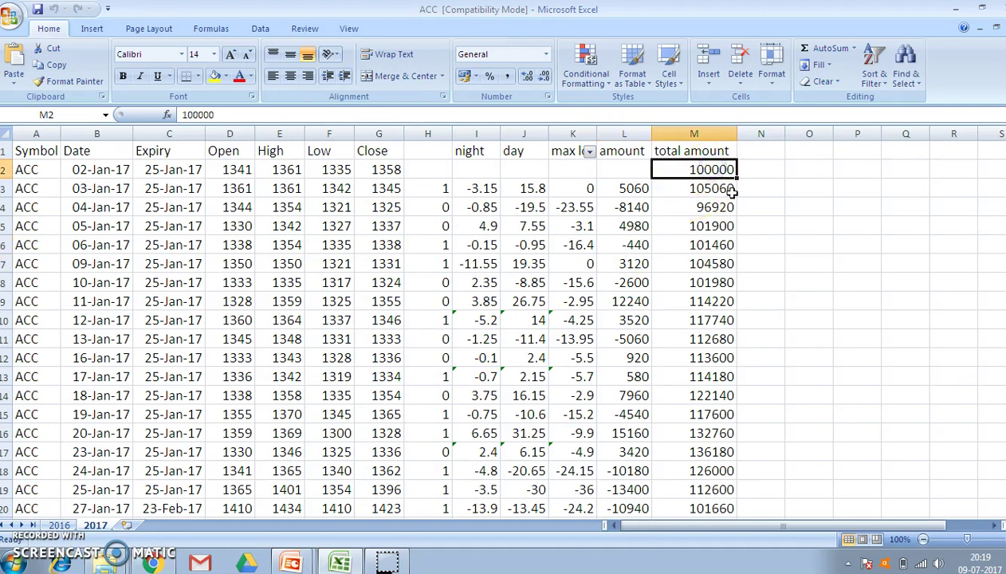
pyautogui.hotkey('ctrl', 'Down')
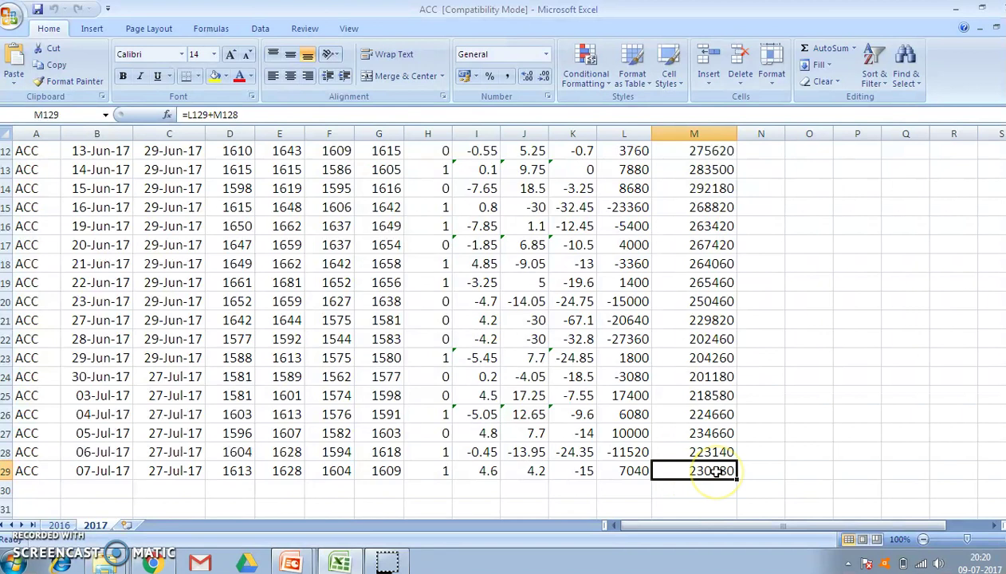
pyautogui.click(705, 190)
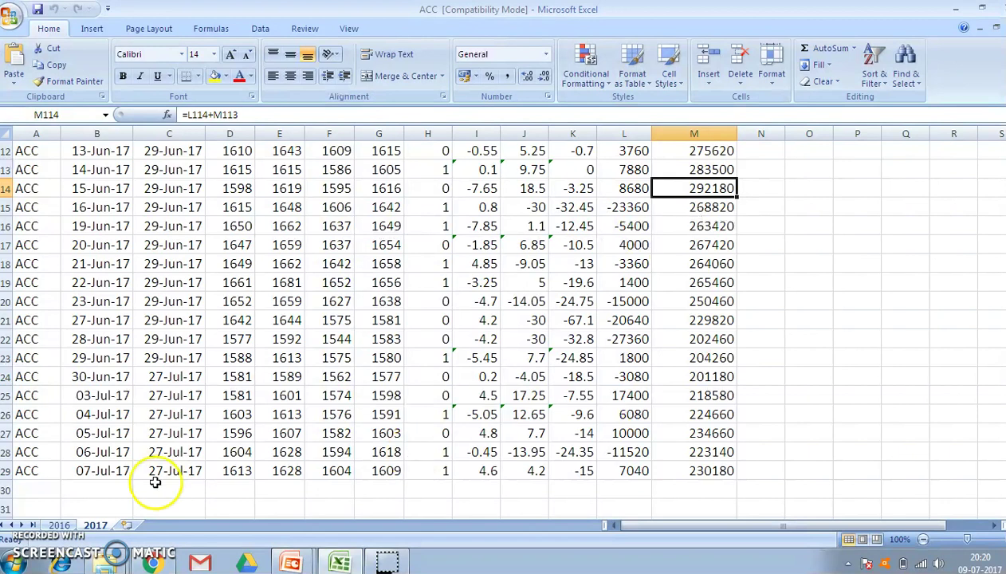
# Open the 2016 sheet and follow its total amount column from the starting capital to the end of the data.
pyautogui.click(60, 524)
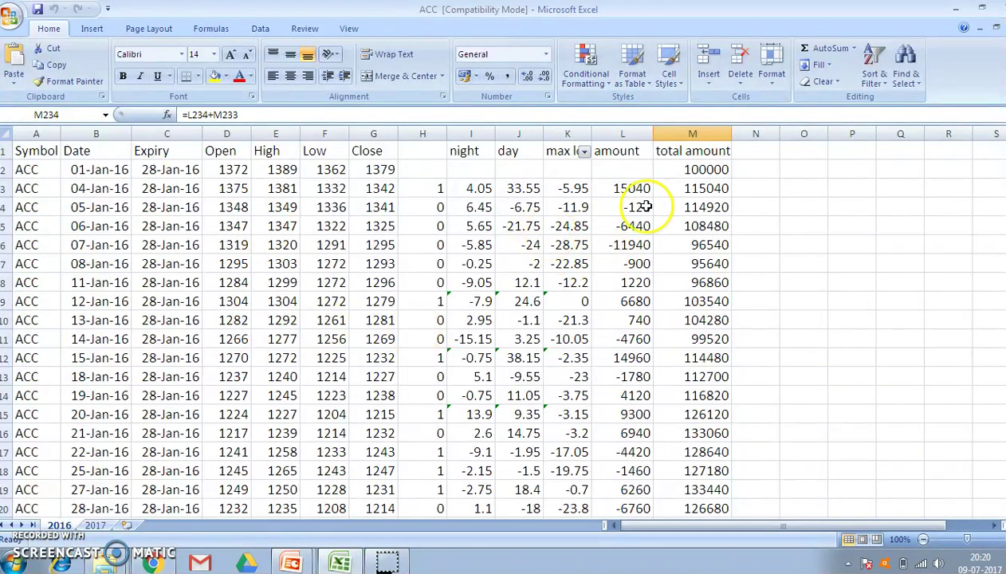
pyautogui.click(705, 169)
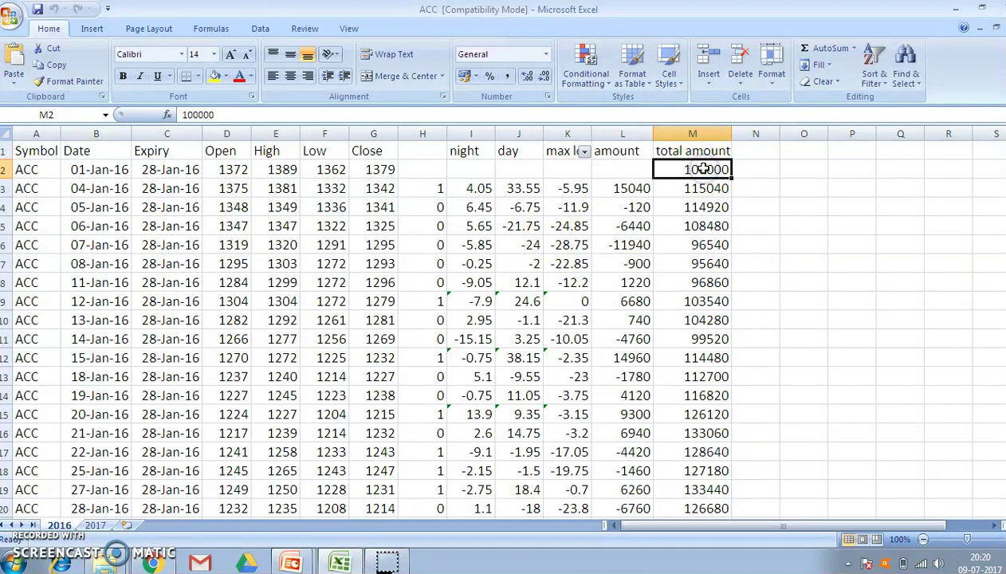
pyautogui.hotkey('ctrl', 'Down')
pyautogui.press('Down')
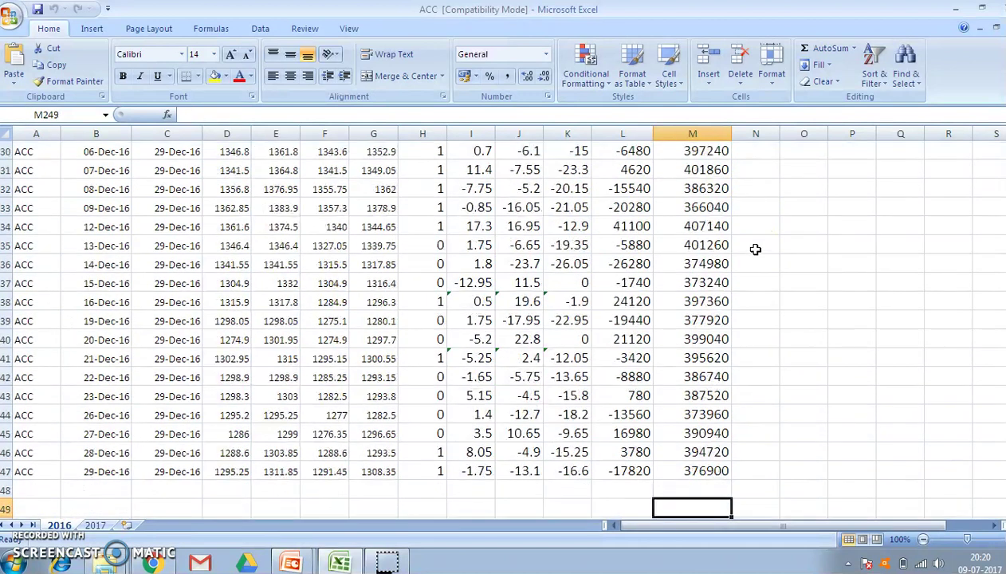
pyautogui.press('Up')
# Review the December 2016 total amounts from 12-Dec-16 down to the final row and return to the column header.
pyautogui.click(704, 225)
pyautogui.press('Down')
pyautogui.press('Down')
pyautogui.press('Down')
pyautogui.press('Down')
pyautogui.press('Down')
pyautogui.press('Down')
pyautogui.press('Down')
pyautogui.press('Down')
pyautogui.press('Down')
pyautogui.press('Down')
pyautogui.press('Down')
pyautogui.press('Down')
pyautogui.press('Down')
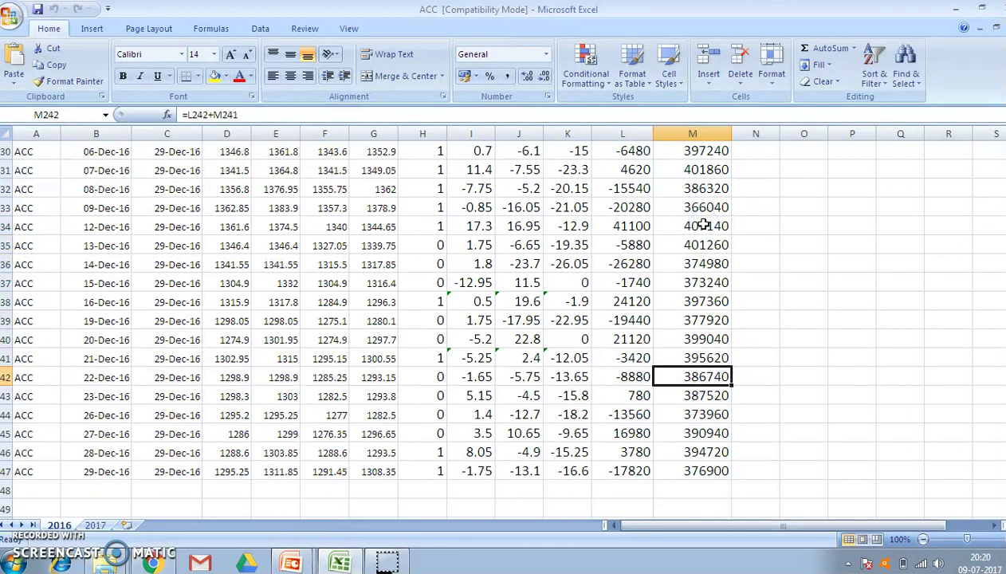
pyautogui.press('Down')
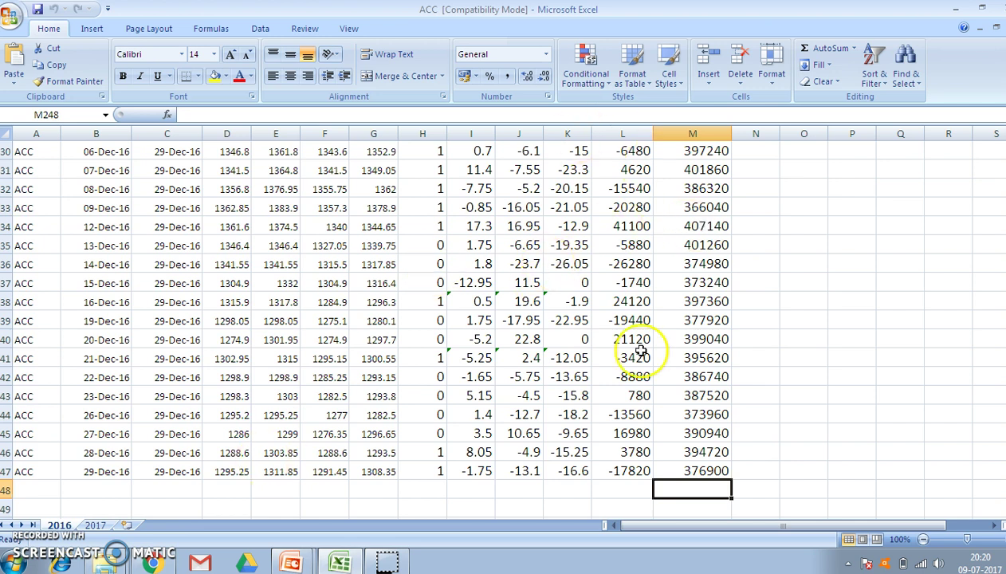
pyautogui.click(699, 316)
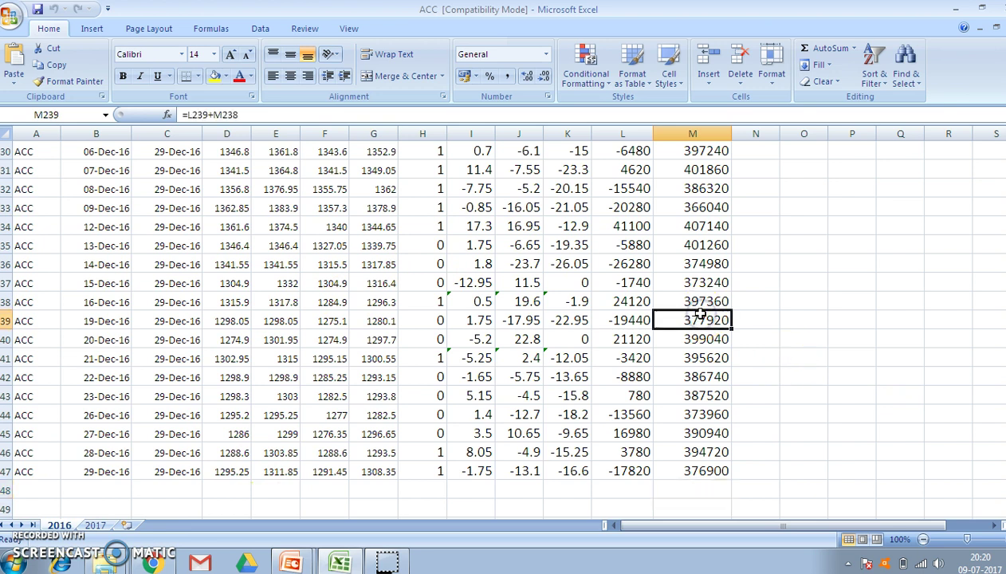
pyautogui.hotkey('ctrl', 'Up')
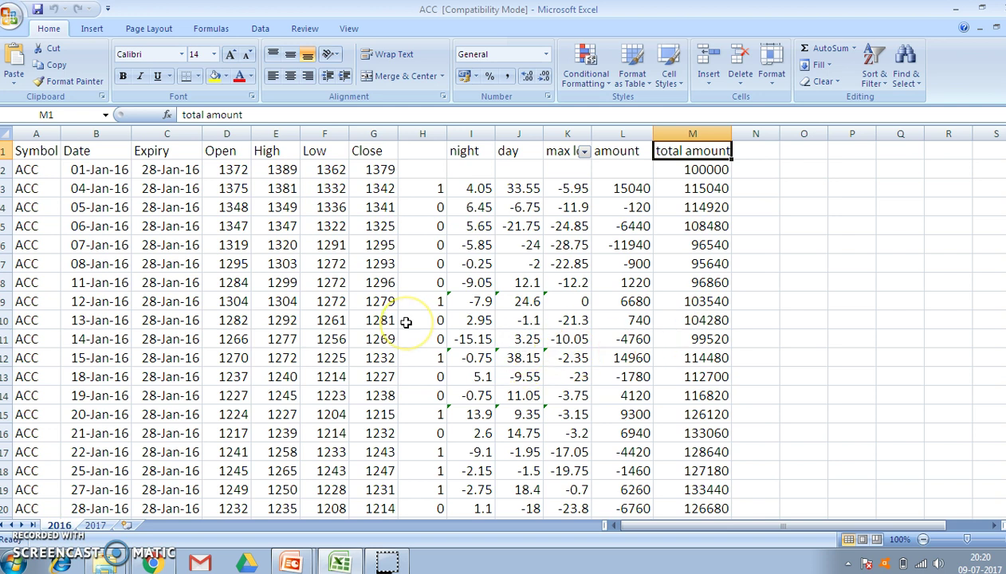
# Compare the night and day results for 04-Jan-16 on the 2016 sheet.
pyautogui.click(477, 191)
pyautogui.press('Right')
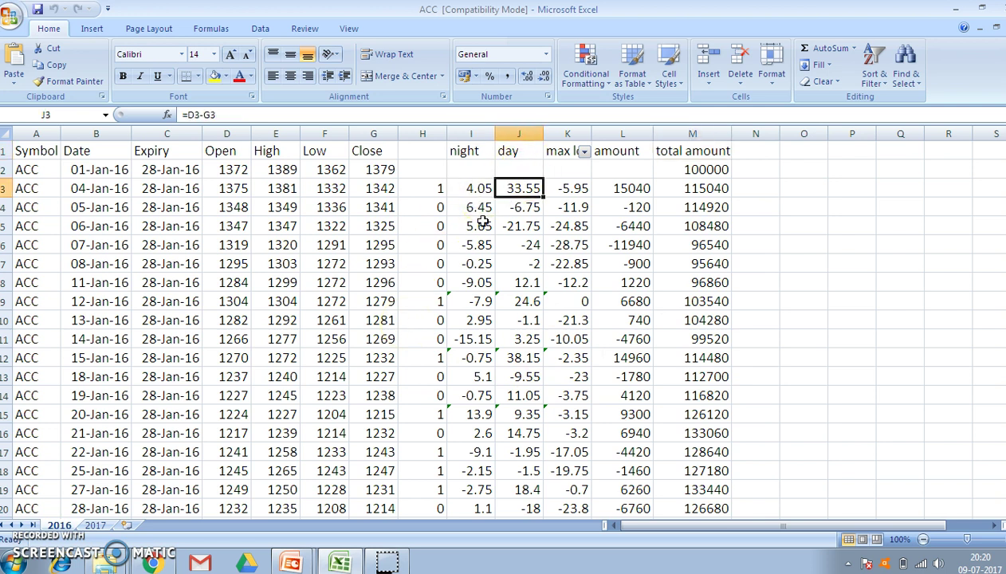
pyautogui.press('Left')
pyautogui.press('Right')
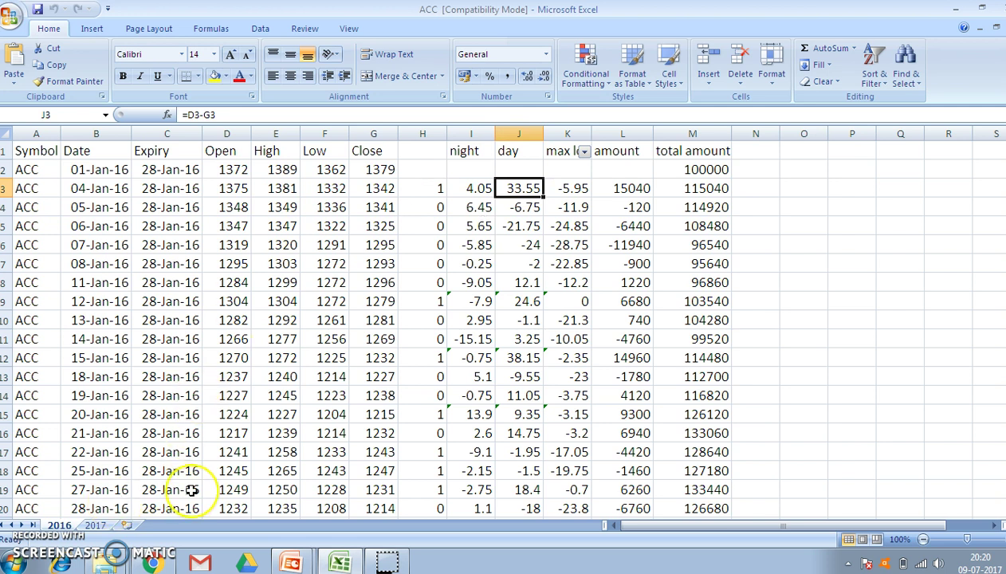
# Switch to the PowerPoint slide show and advance from the strategy entry slide to the second-day stop loss slide.
pyautogui.hotkey('alt', 'Tab')
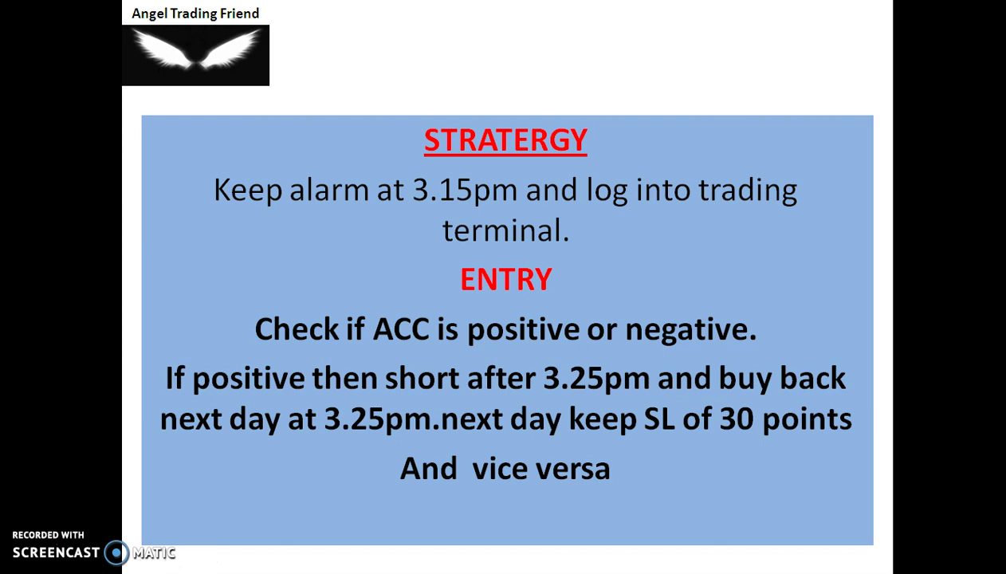
pyautogui.press('Right')
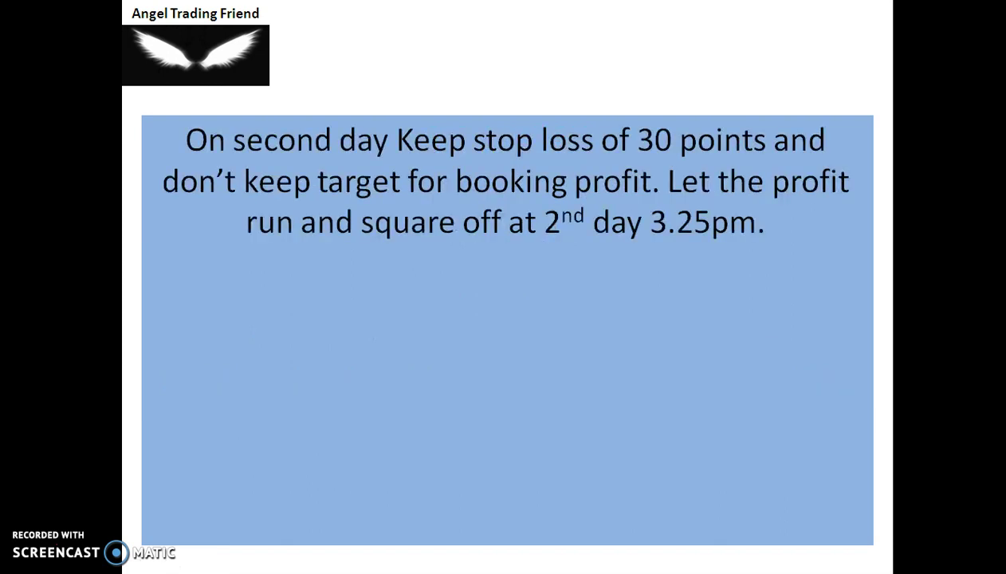